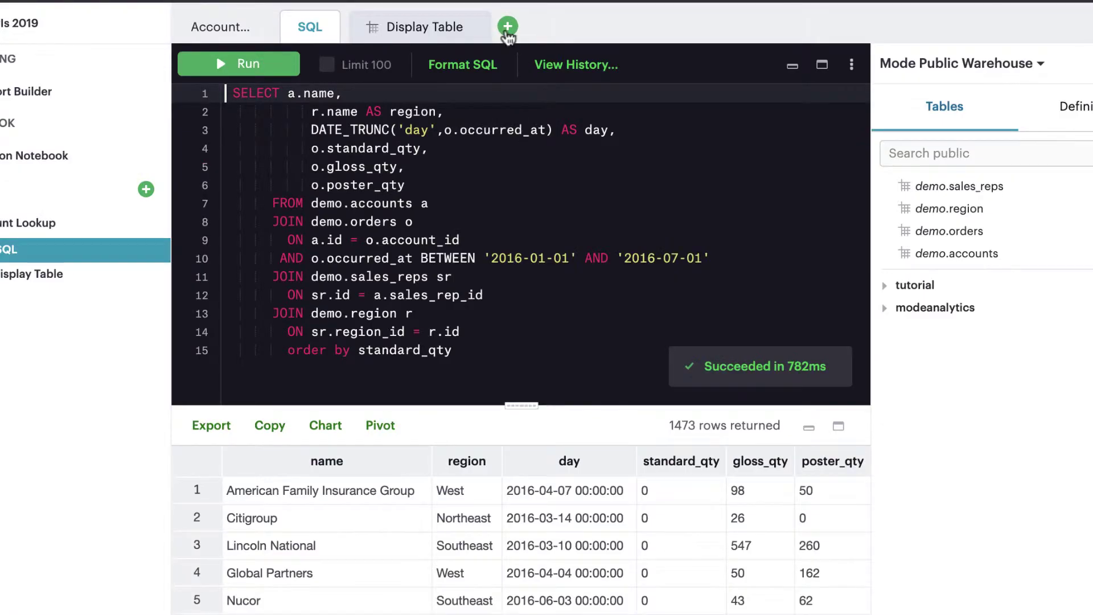
- Add a new chart to the account query results and set its type to Bar Chart
click(508, 25)
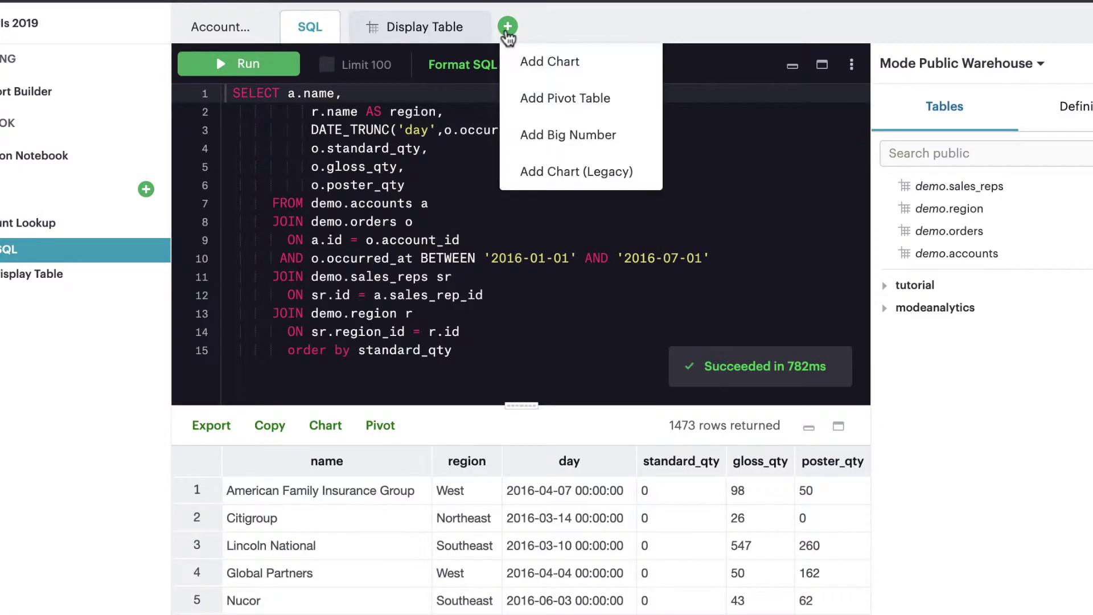
click(547, 219)
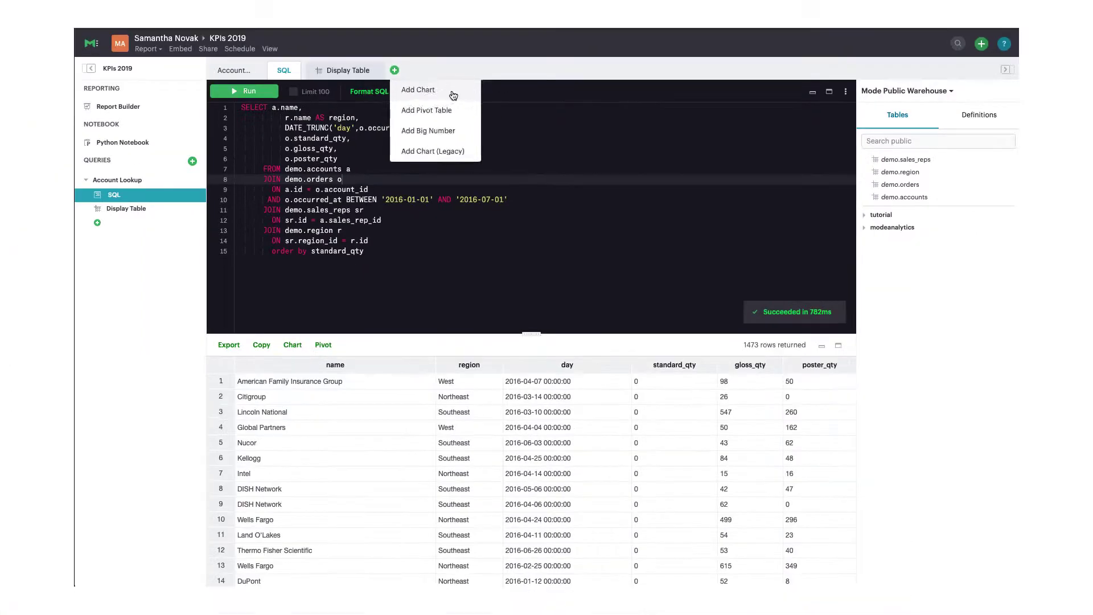
click(439, 74)
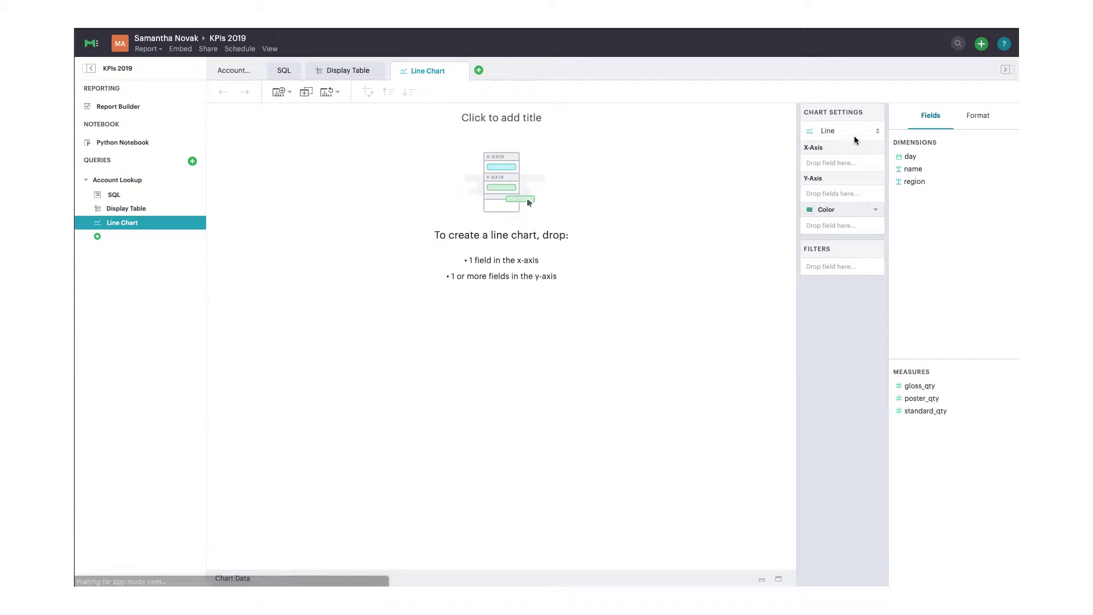
click(878, 132)
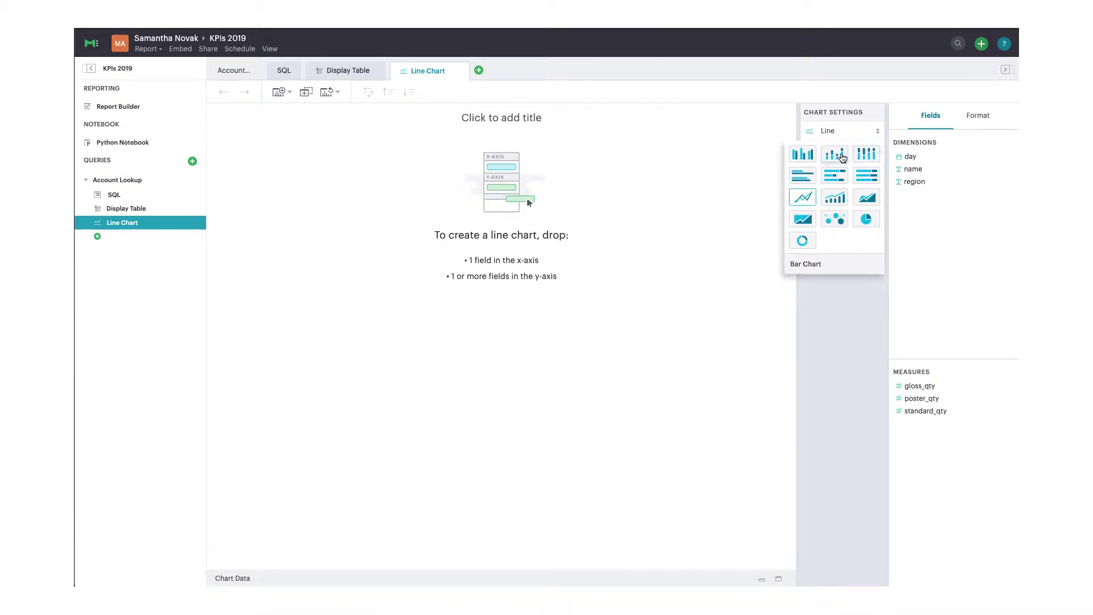
click(838, 157)
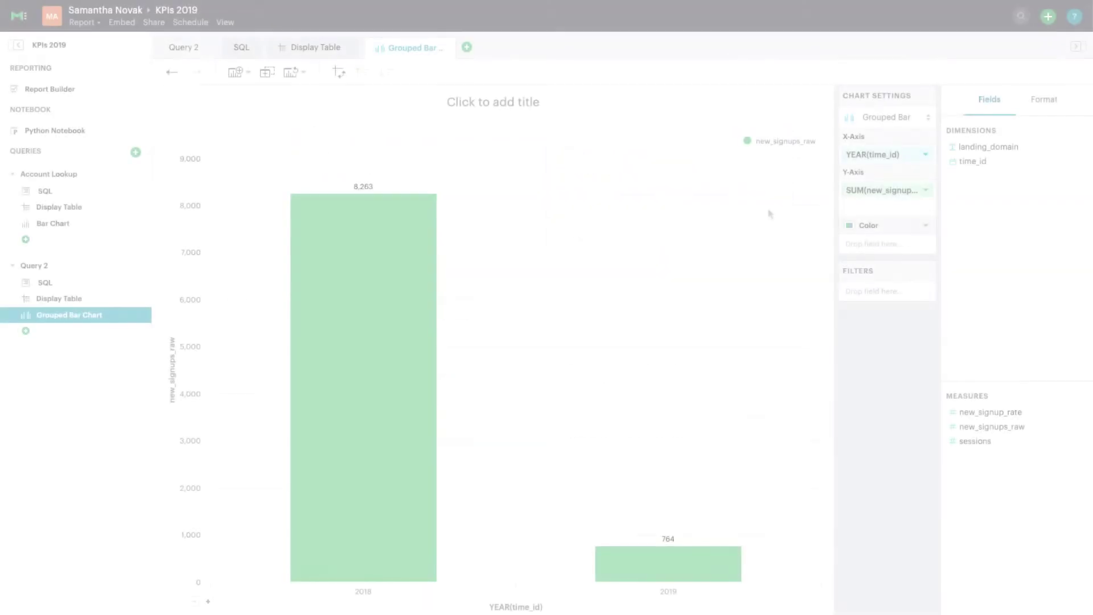
- Change the YEAR(time_id) x-axis grouping to Quarter so bars show summed signups per quarter
click(925, 156)
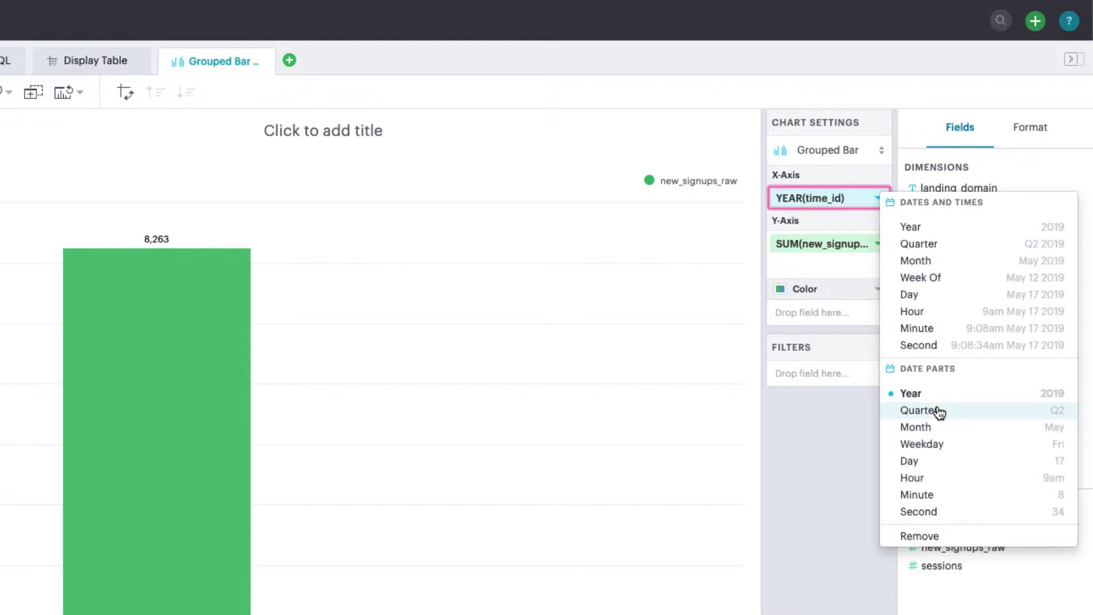
click(939, 412)
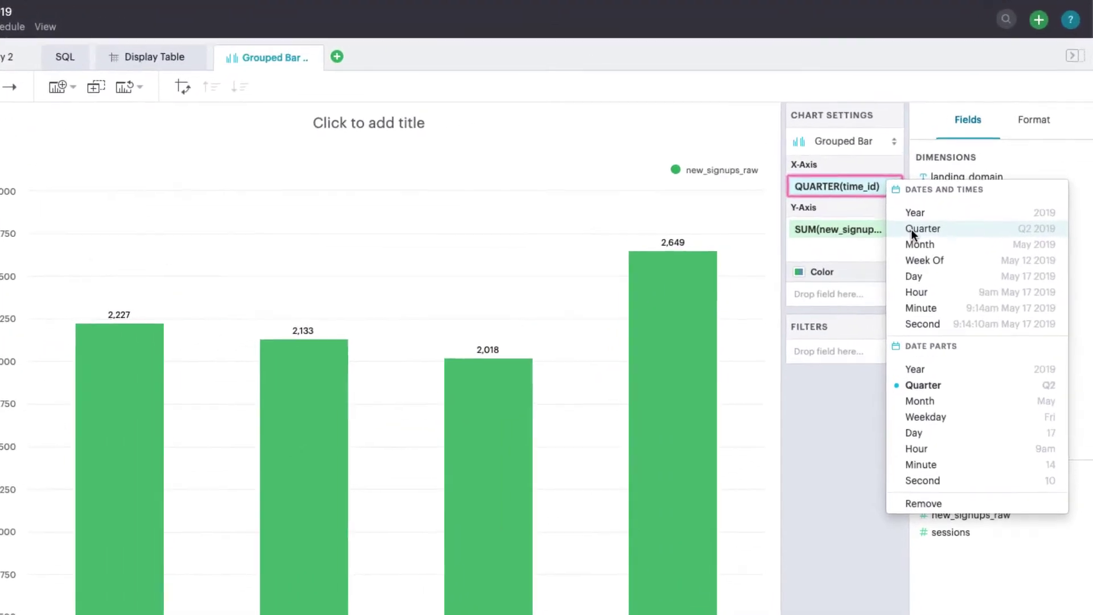
click(911, 229)
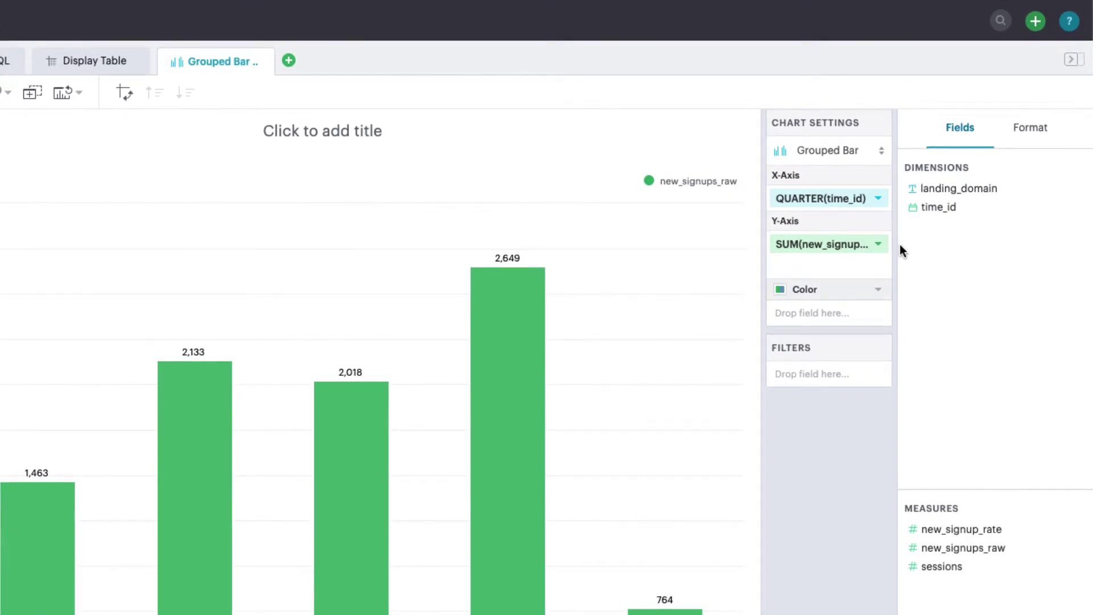
- Change the signups chart type to Line Chart
click(877, 159)
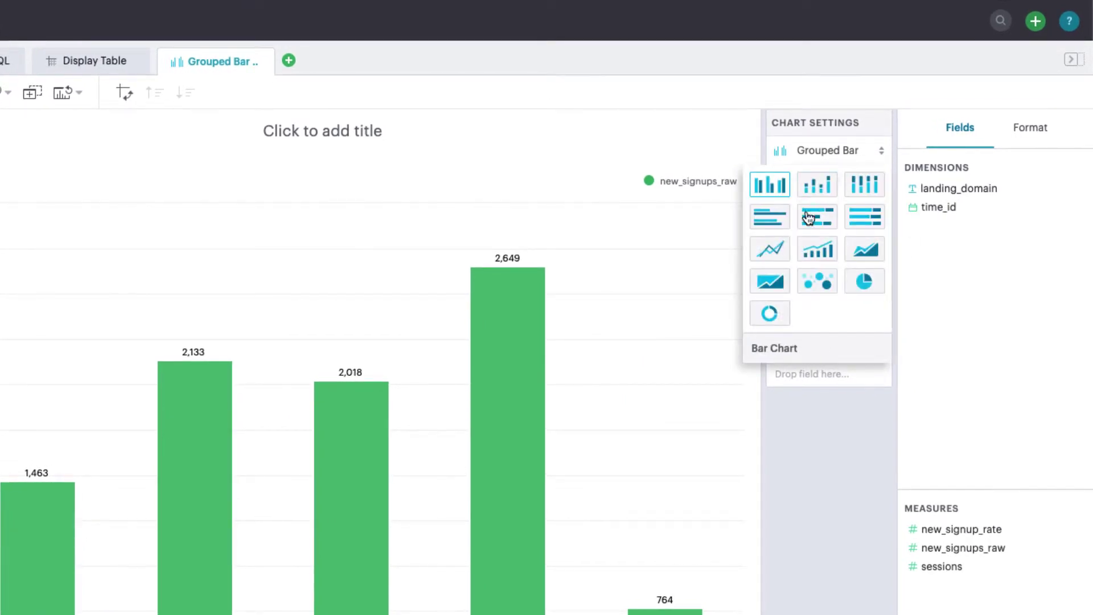
click(783, 252)
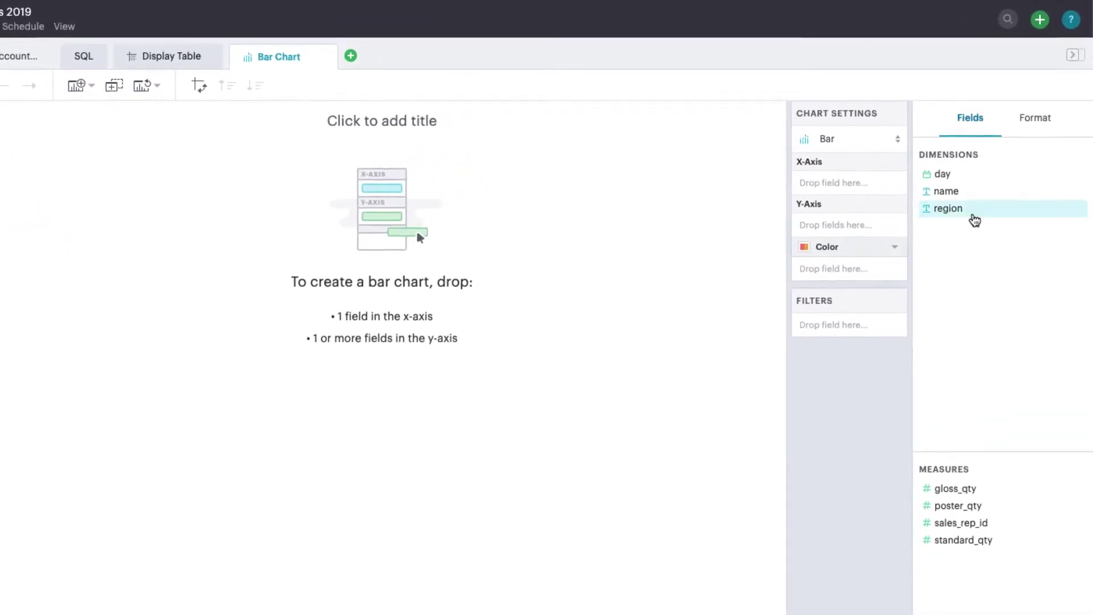
- Put region on the X-axis and gloss_qty on the Y-axis, then check the SUM aggregation
drag(967, 209, 868, 185)
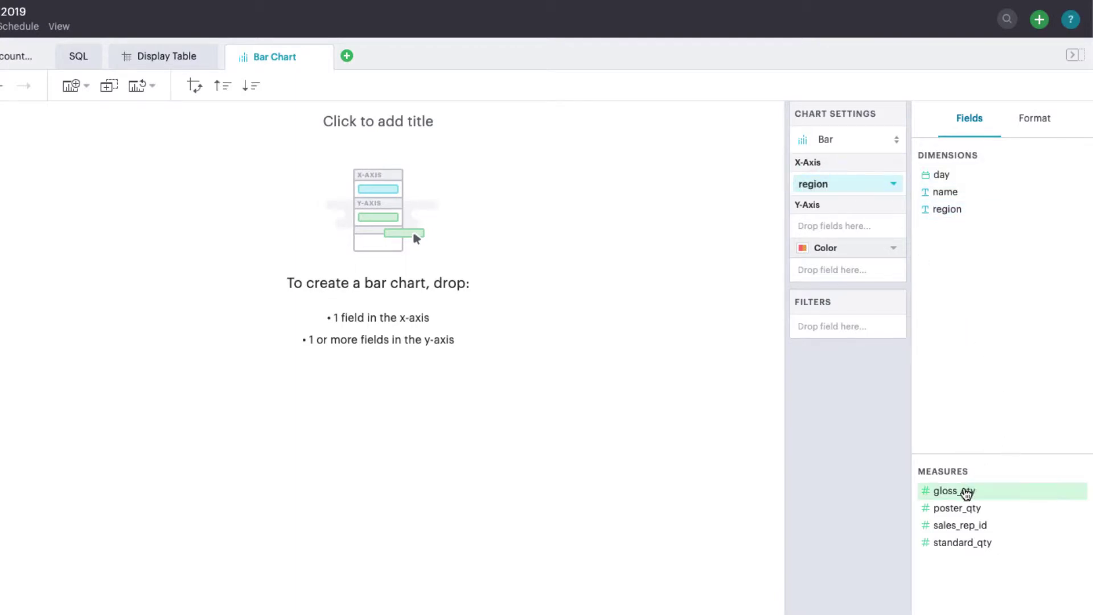
drag(967, 491, 860, 223)
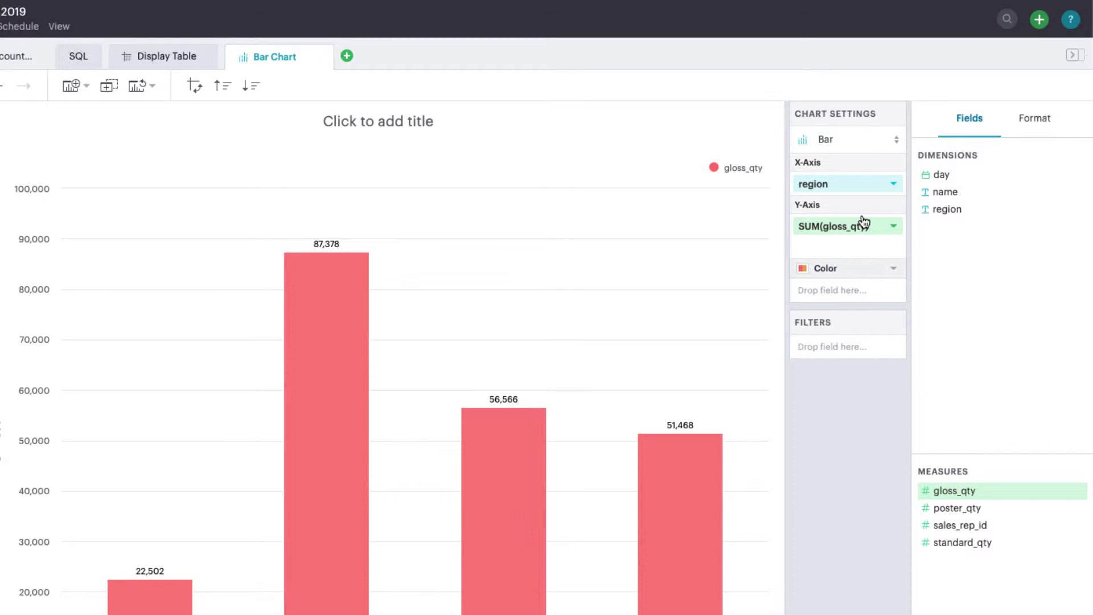
click(897, 224)
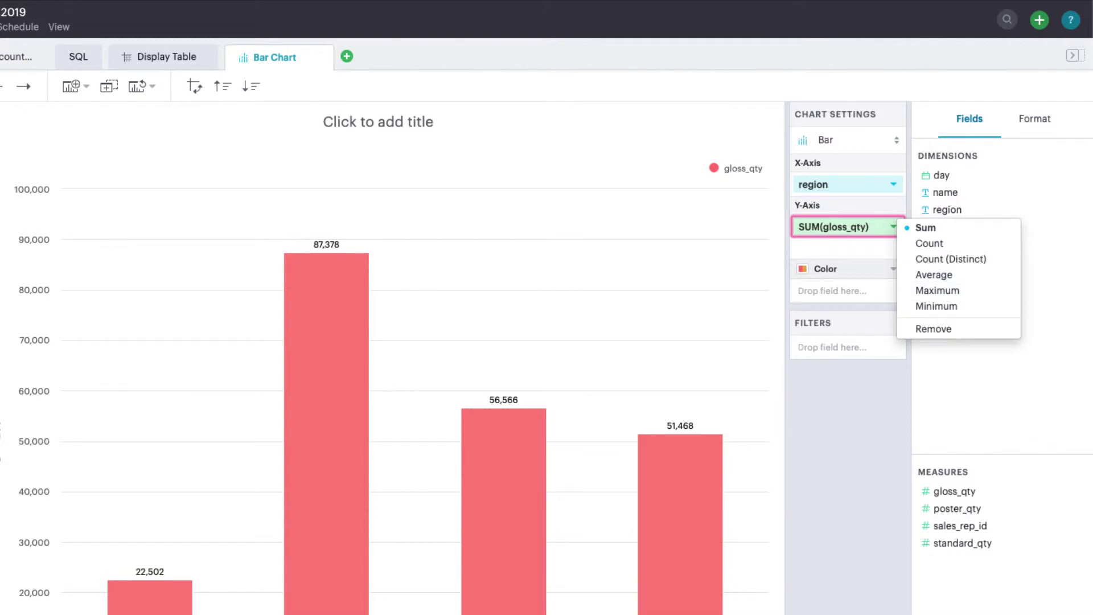
click(328, 165)
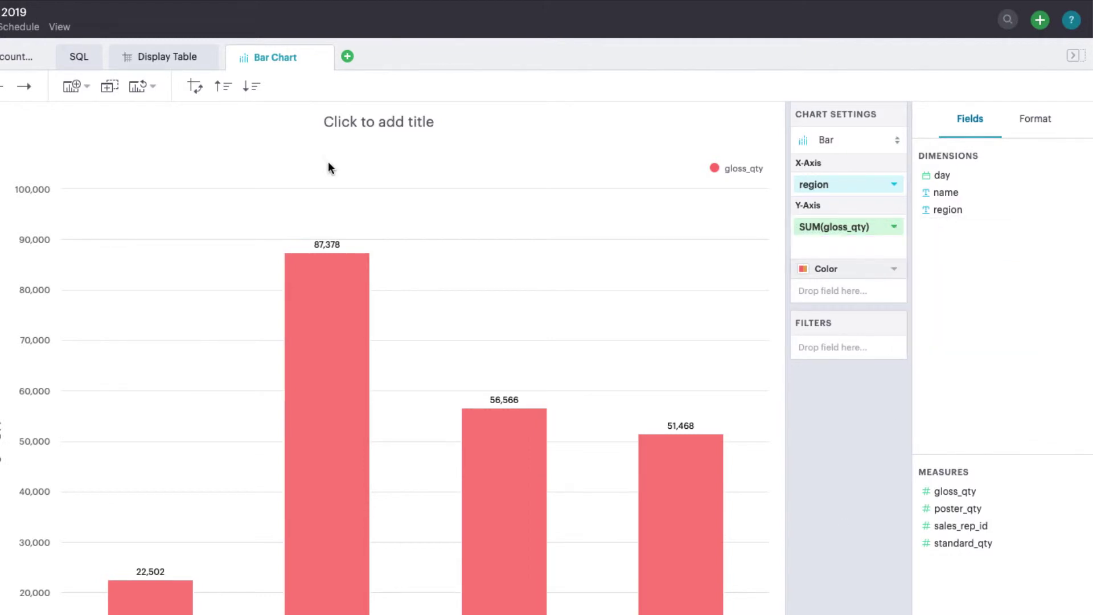
click(227, 92)
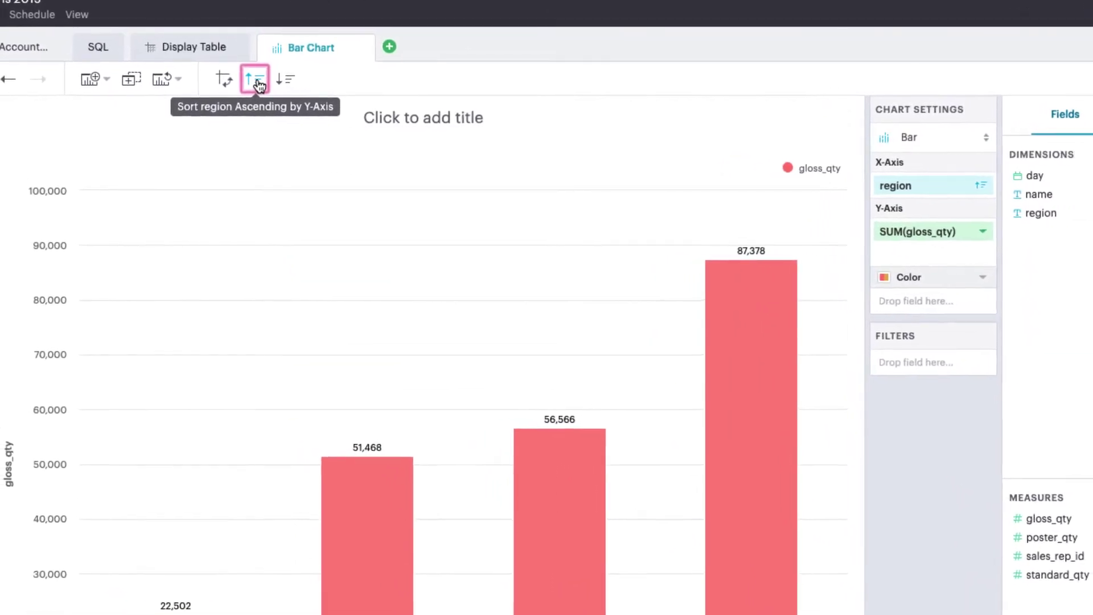
click(285, 80)
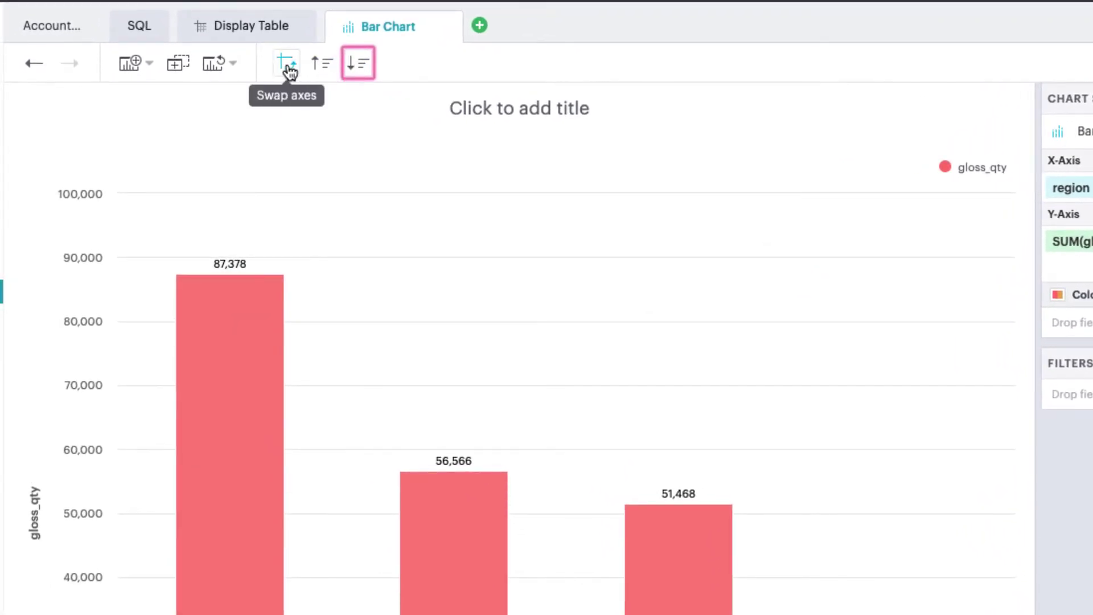
click(288, 68)
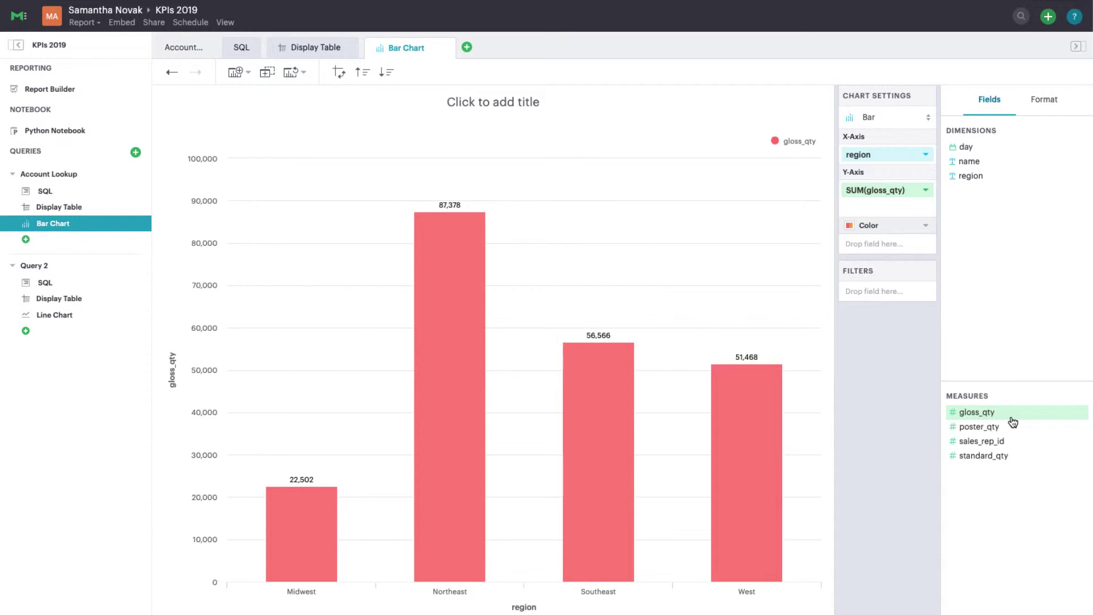
- Colour the region bars by sales_rep_id to stack them per rep
drag(1002, 440, 894, 239)
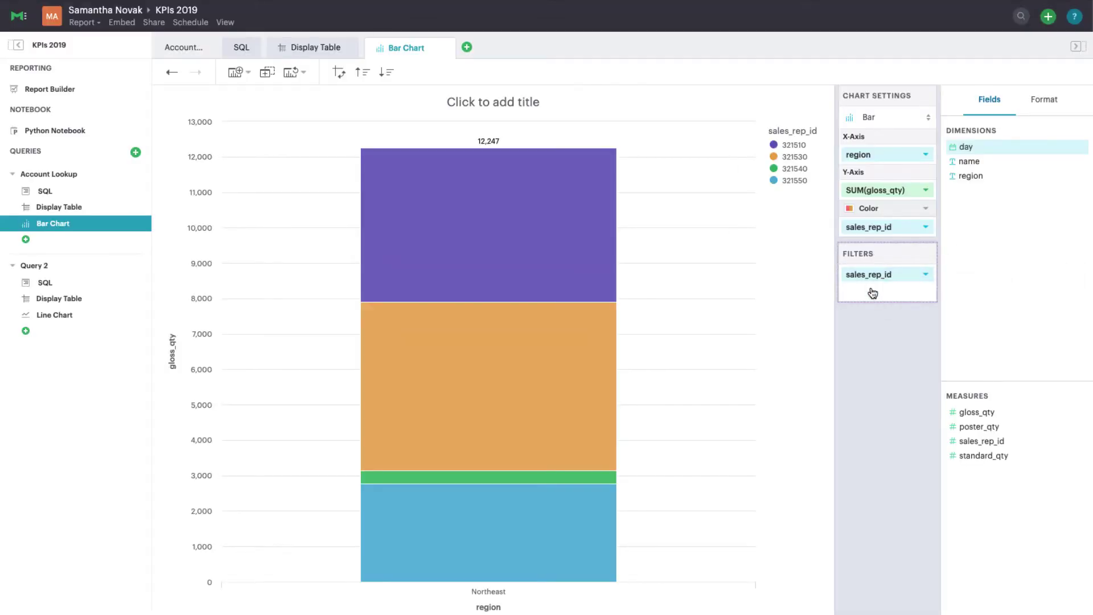
- Advance to the day filter and open the start-date calendar for 2016-01-01 to 2016-06-30
click(678, 202)
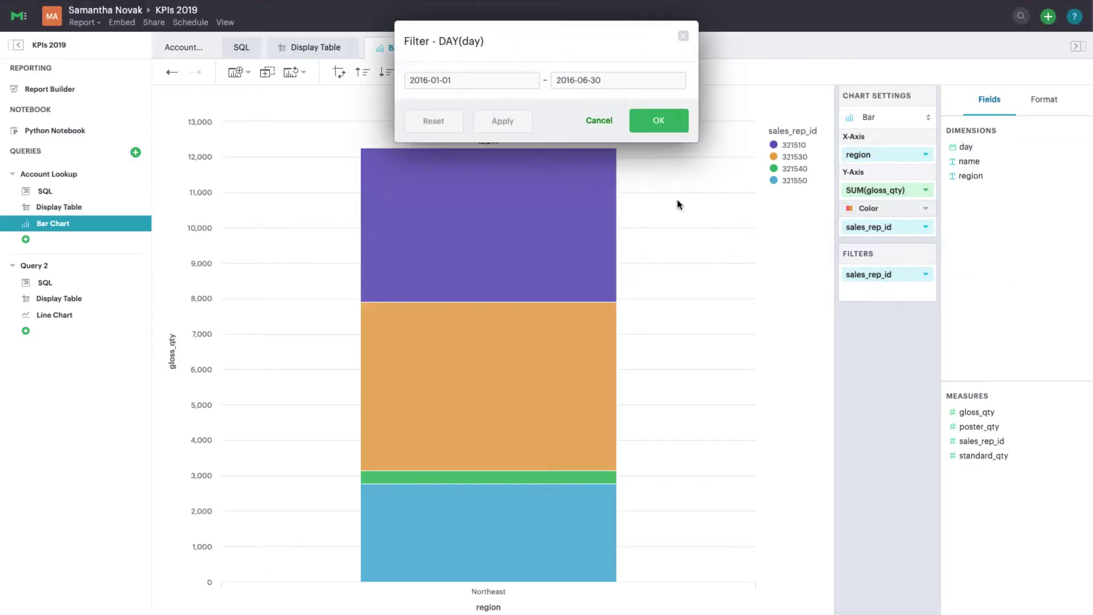
click(520, 82)
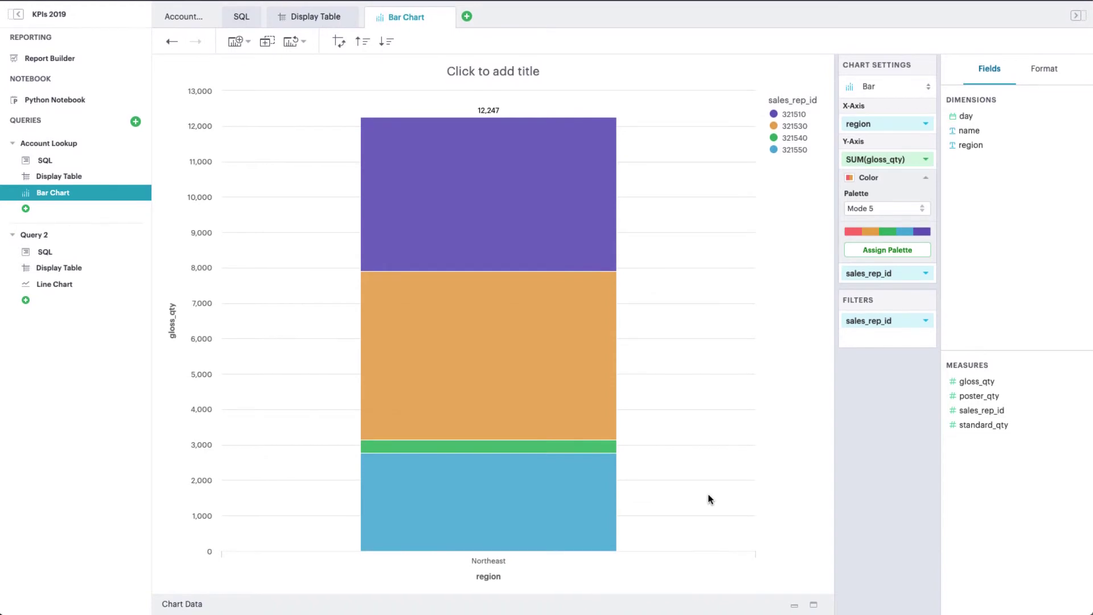
- Expand the chart data grid beneath the bar and view data for the 321530 segment
click(794, 605)
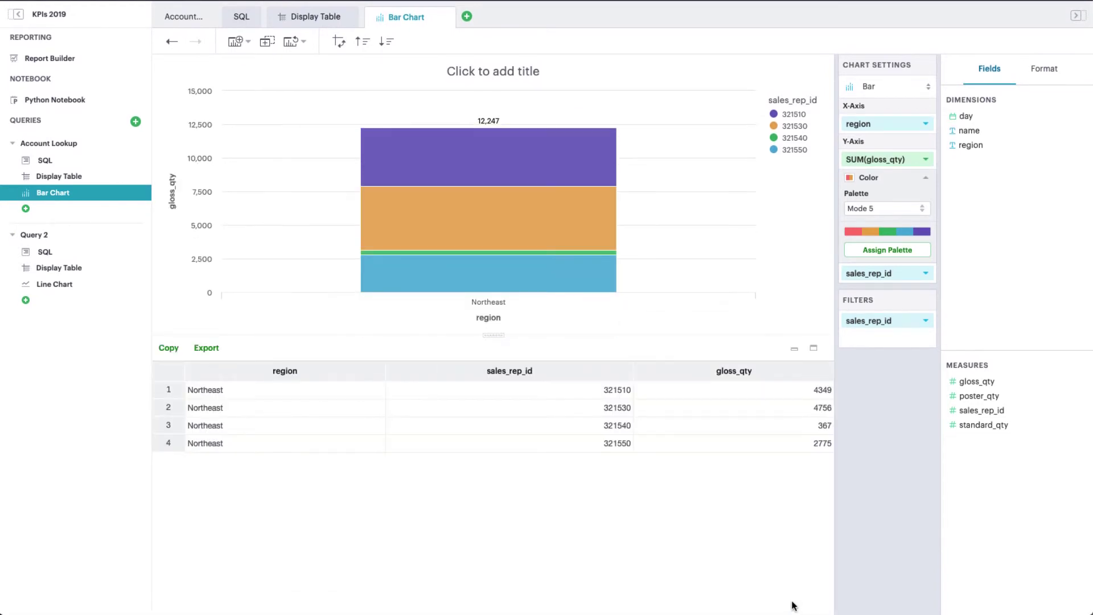
drag(495, 339, 496, 470)
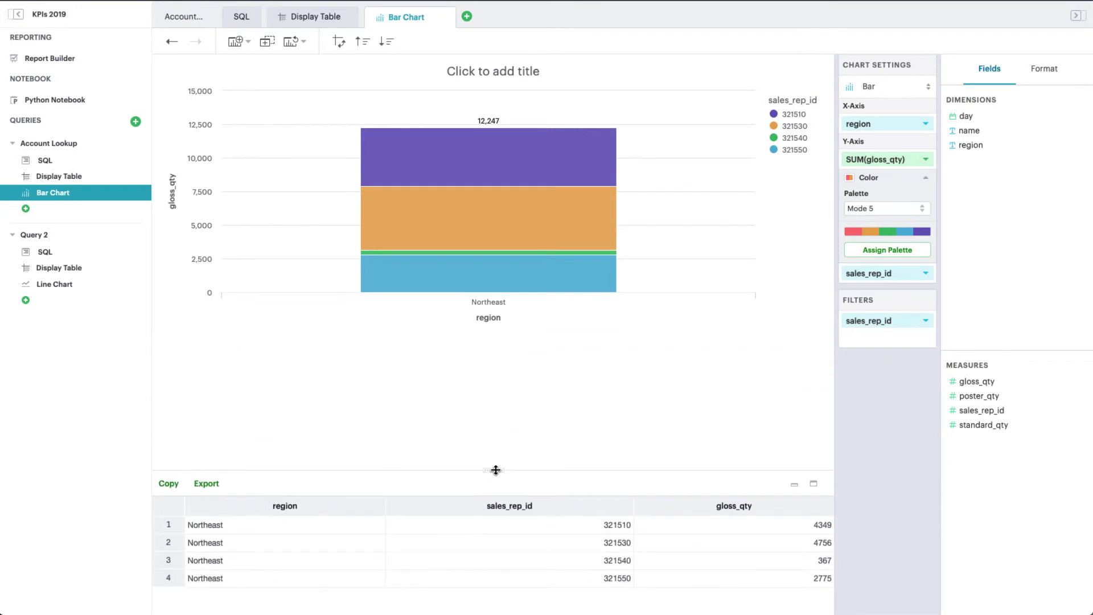
click(576, 309)
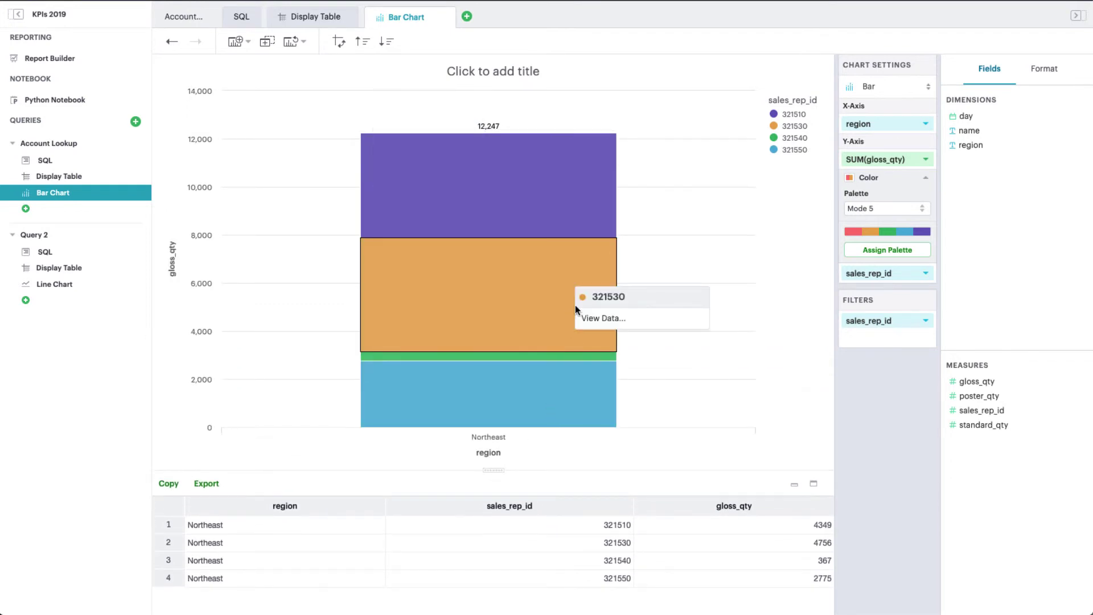
click(597, 322)
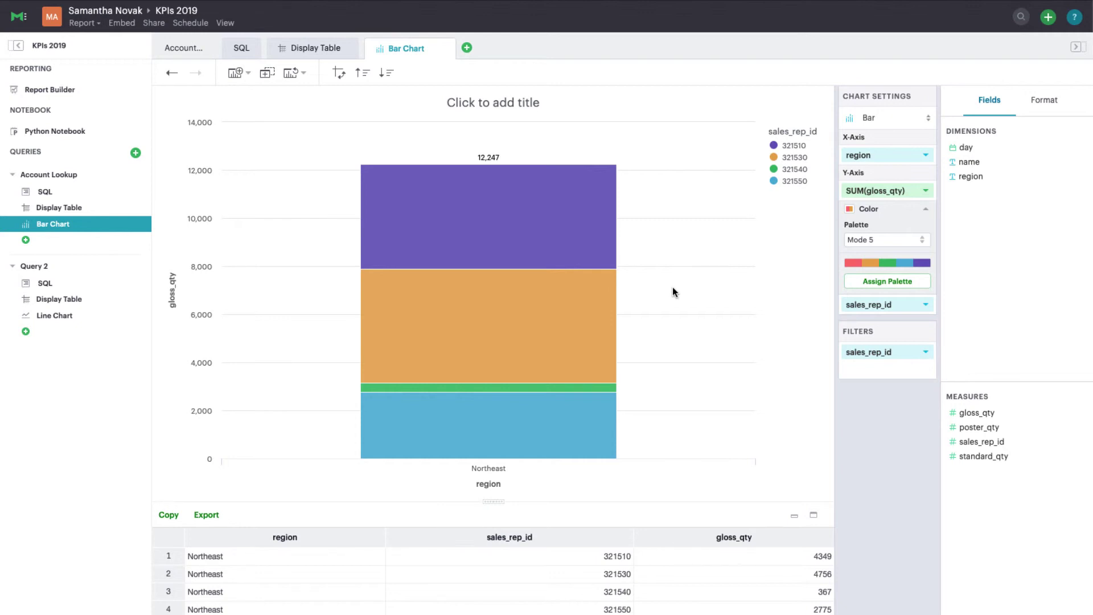
- Select the Gemstone palette and assign it to the sales-rep bar segments
click(890, 245)
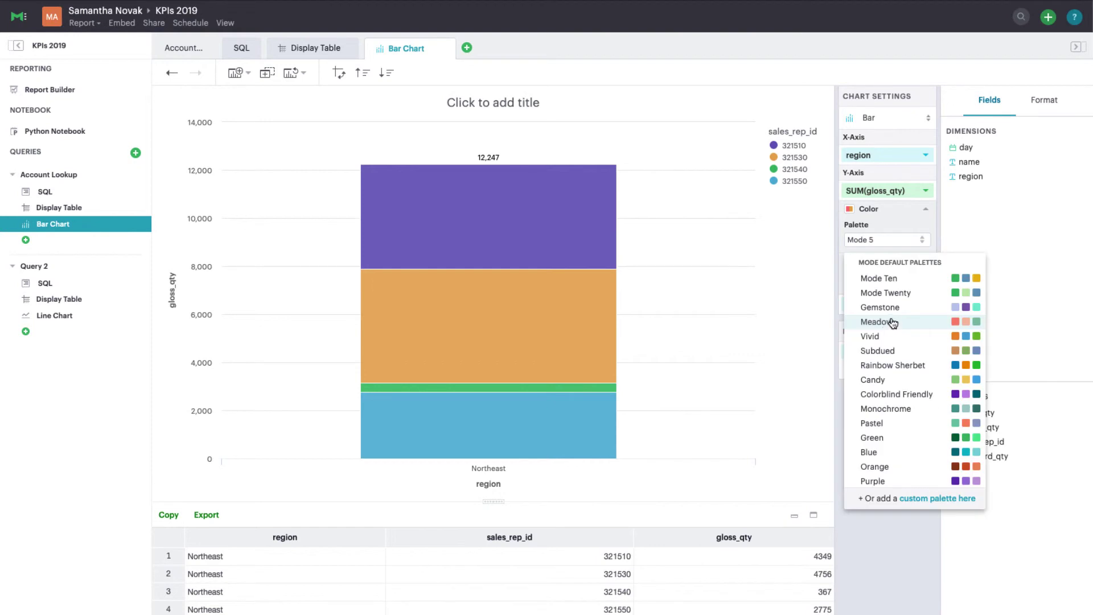
click(895, 311)
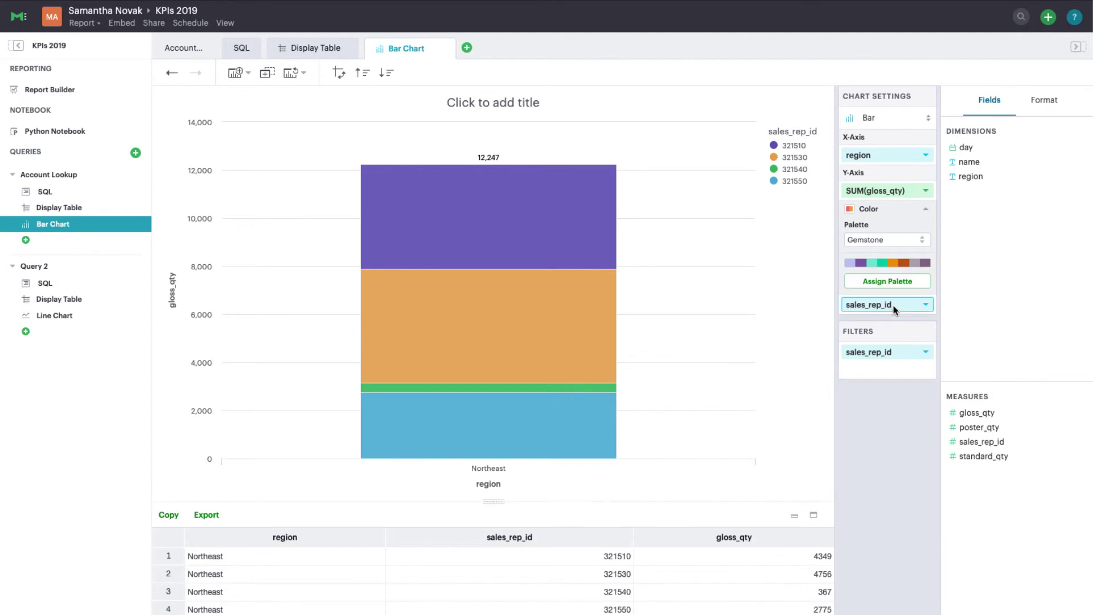
click(888, 285)
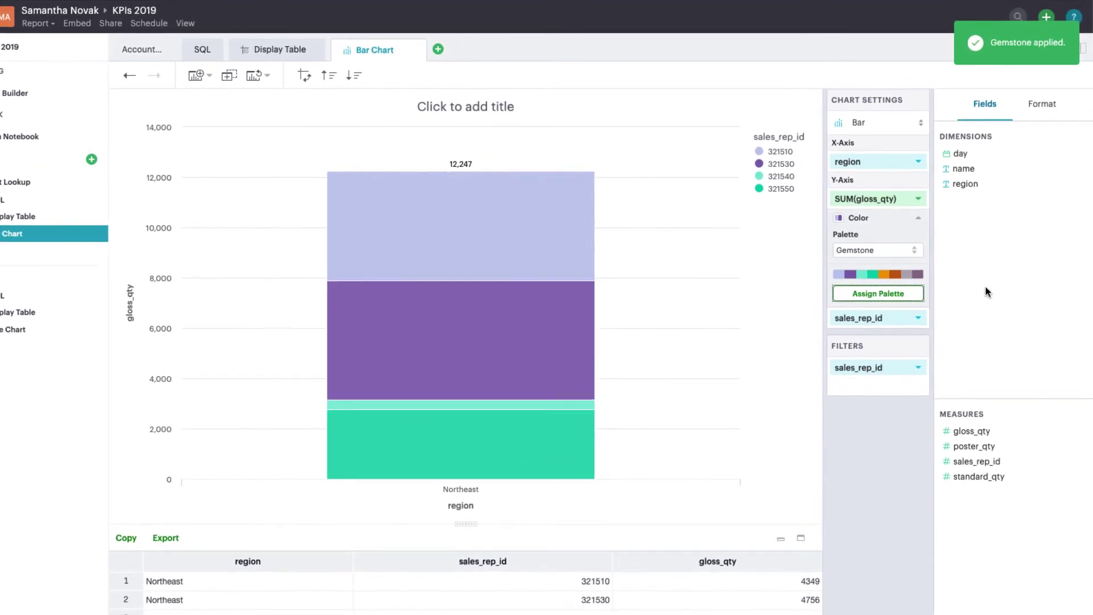
- In Format, rotate the x-axis labels +45° and set the legend position to Right
click(1051, 118)
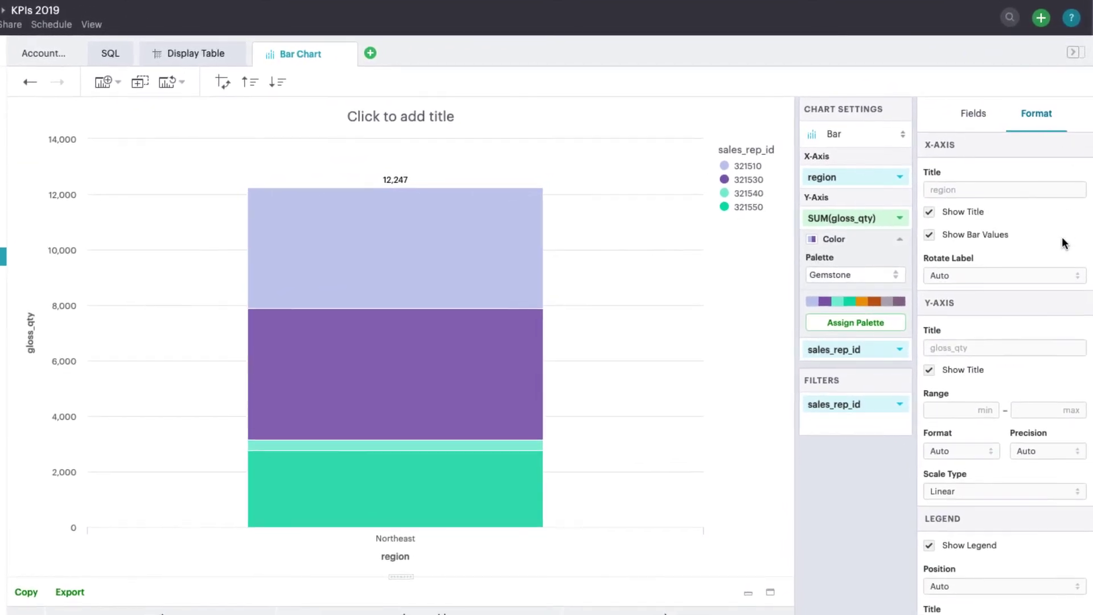
click(1051, 273)
click(1036, 298)
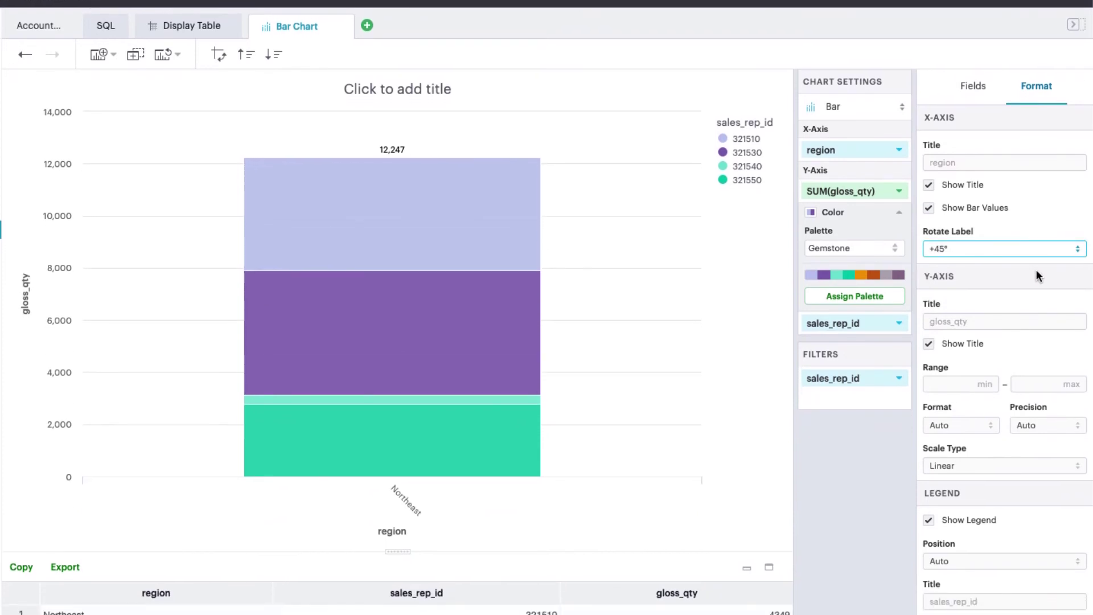
click(1020, 561)
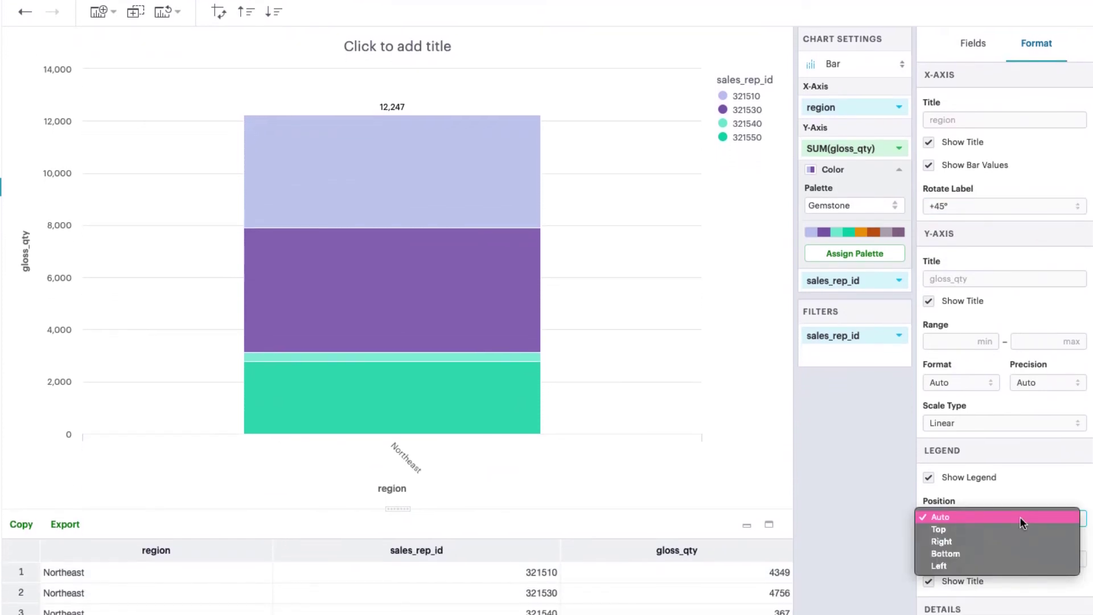
click(1006, 541)
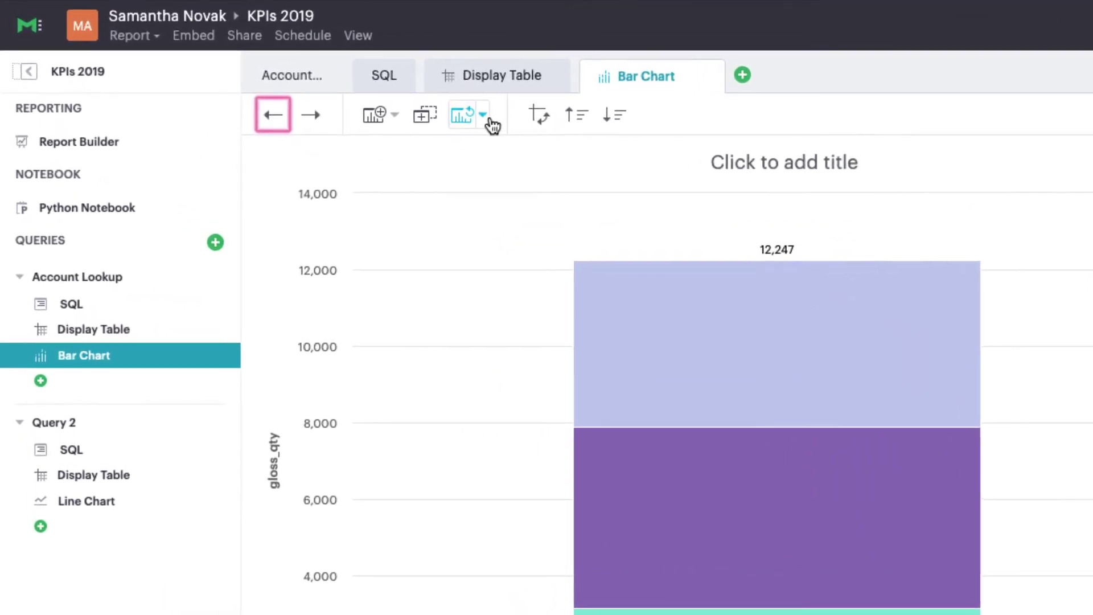
click(495, 124)
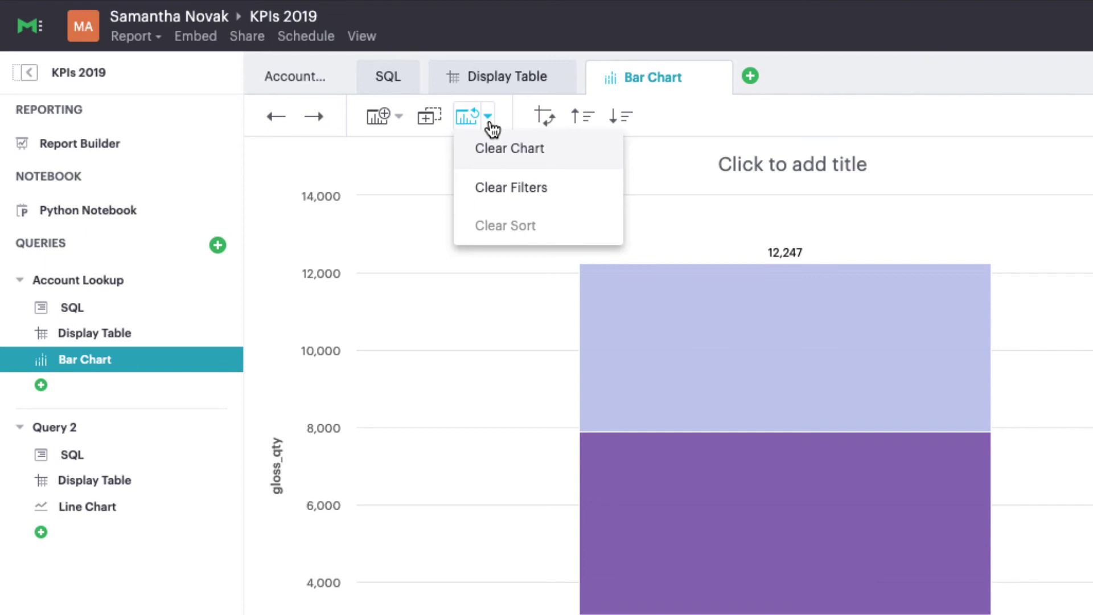
click(421, 155)
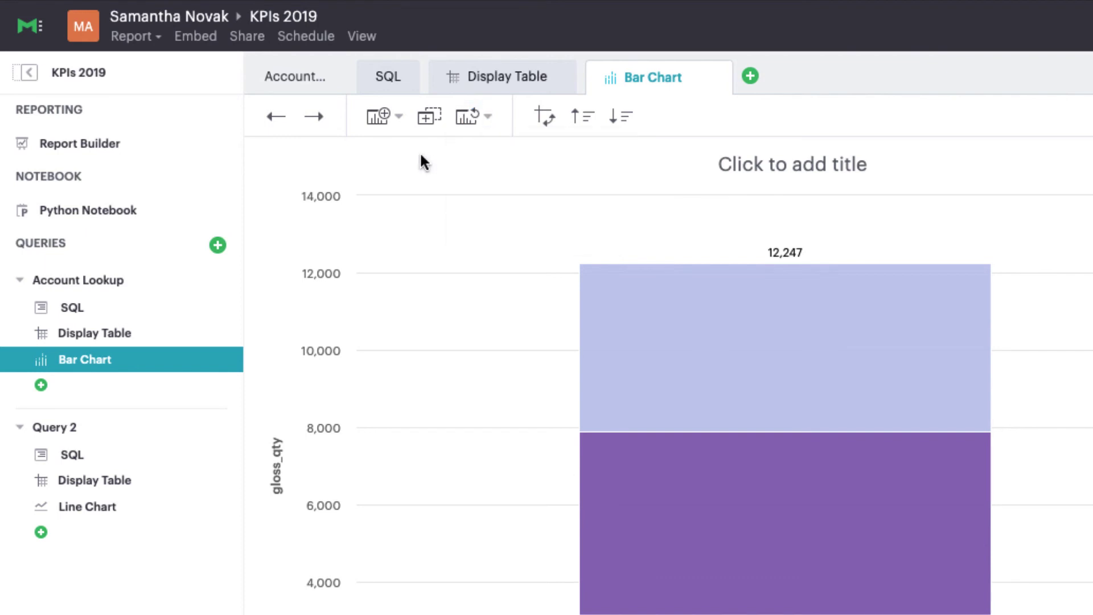
click(401, 129)
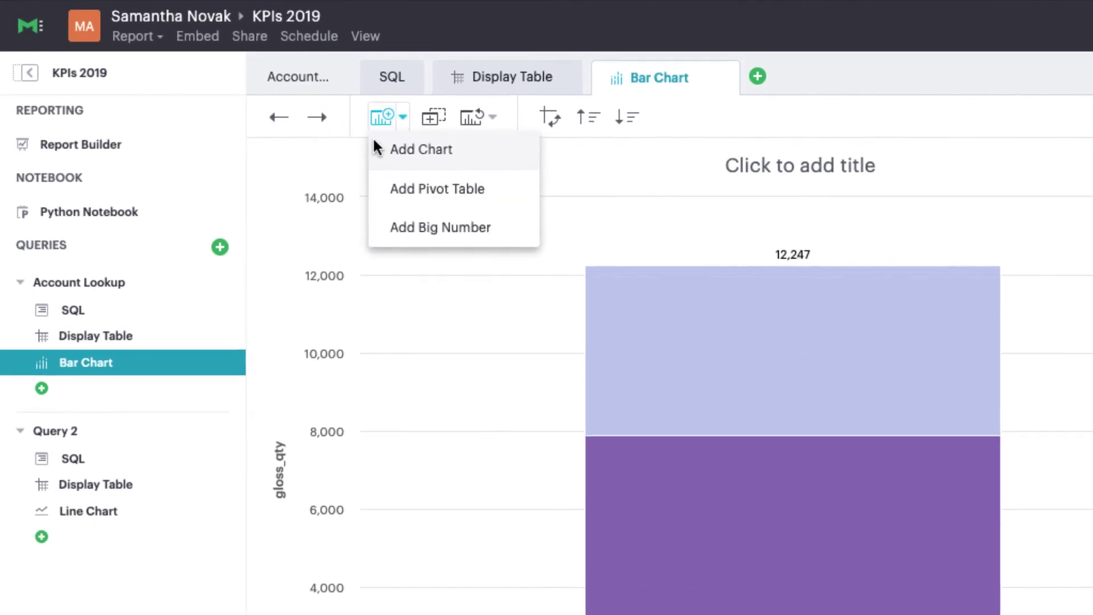
click(331, 161)
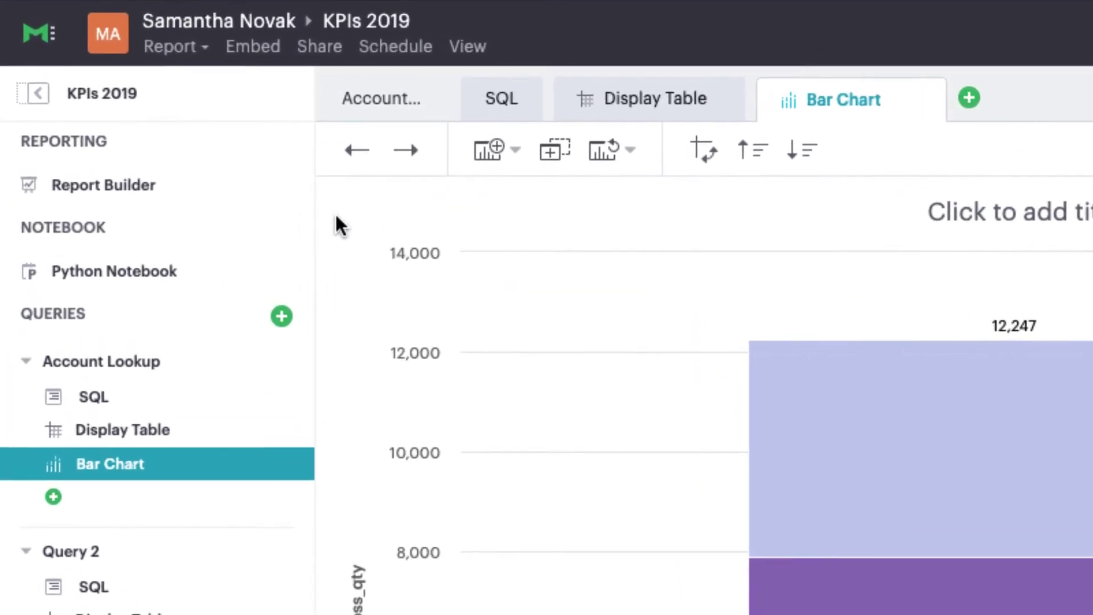